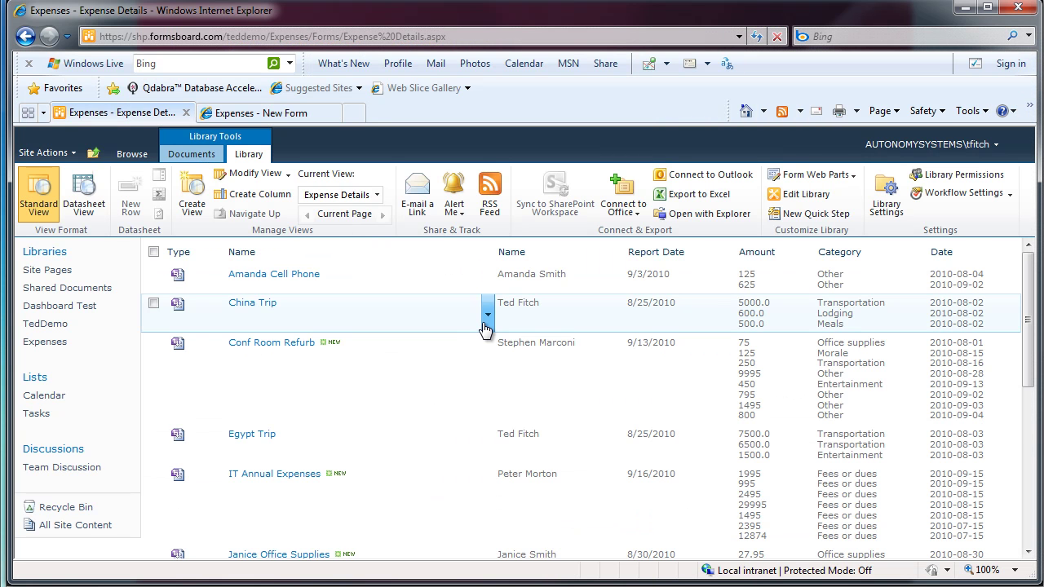
- Bring up the 'Expenses - New Form' tab, scroll through it, and view the Expense Details table
left_click(278, 120)
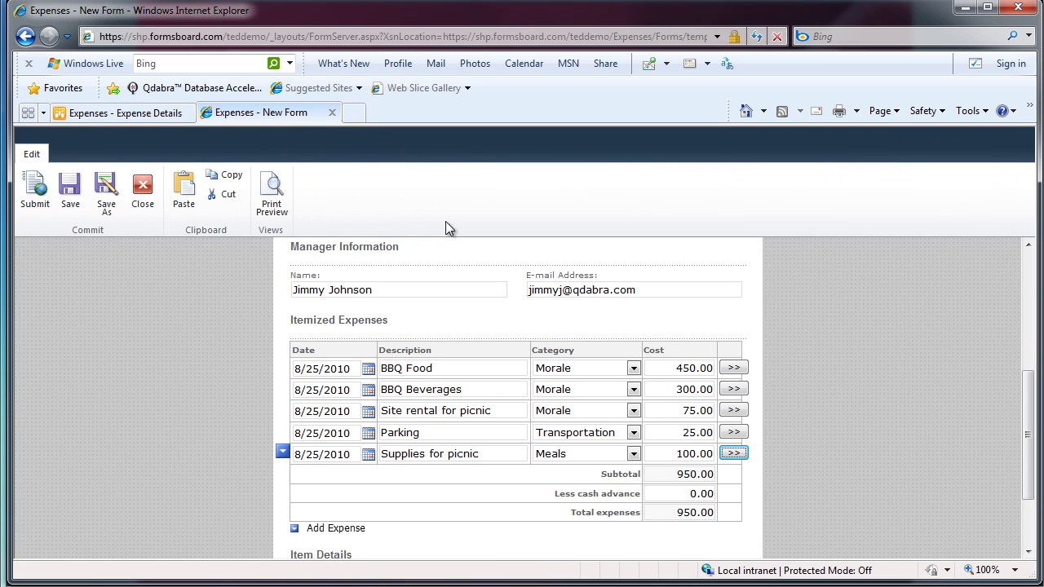
scroll(466, 308, "up", 5)
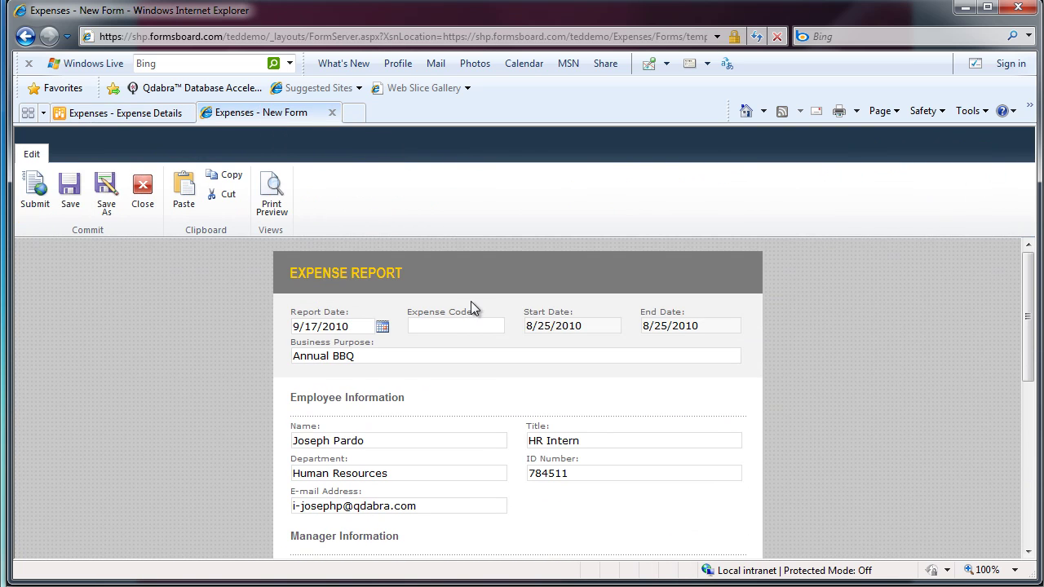
scroll(469, 310, "down", 6)
scroll(471, 306, "down", 1)
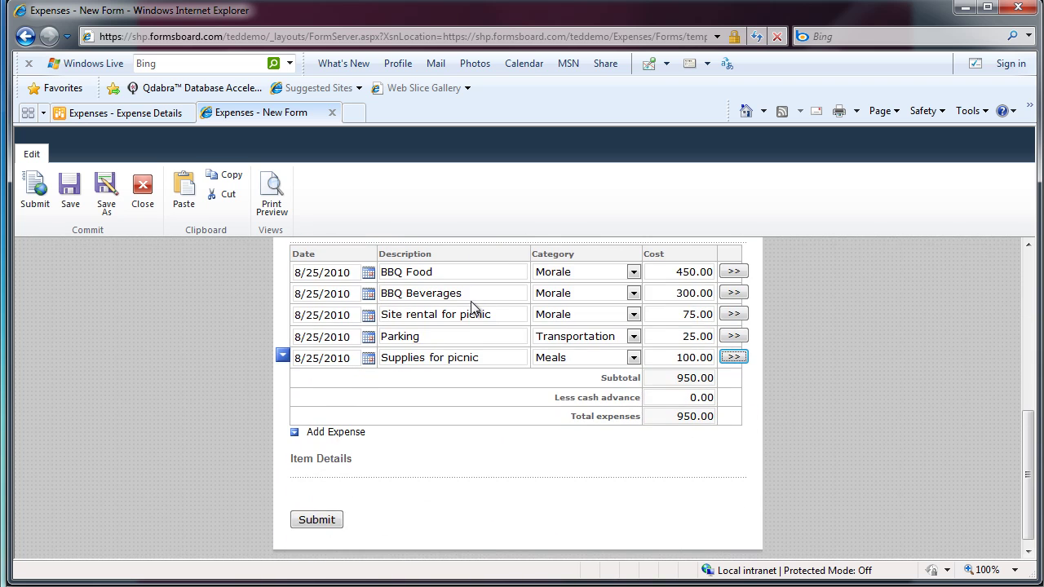
scroll(470, 306, "up", 2)
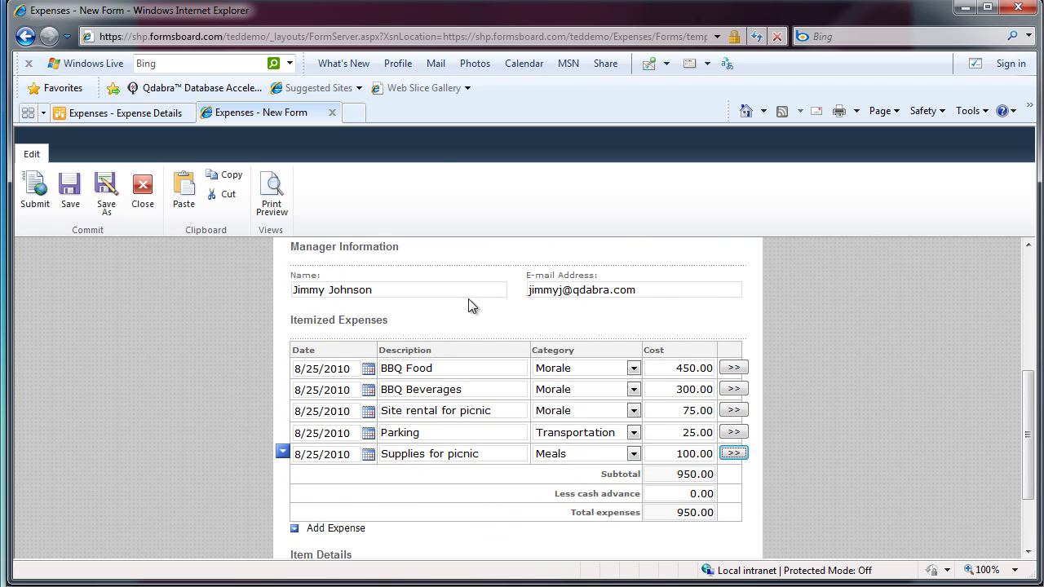
left_click(97, 117)
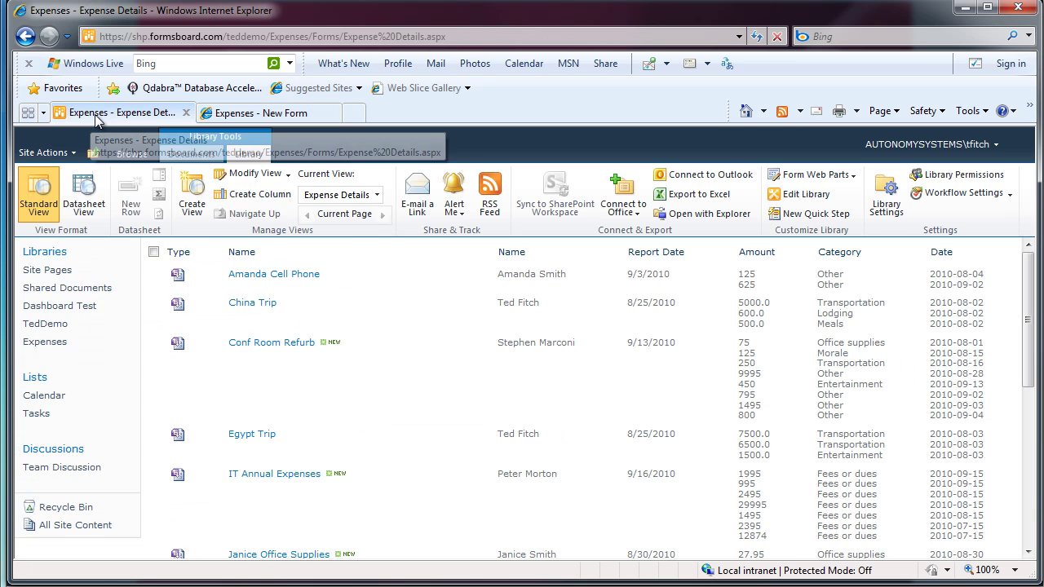
- Edit ExpenseReport and expand the ExpenseReports and ExpenseItems columns on its Database tab's map
left_click(254, 113)
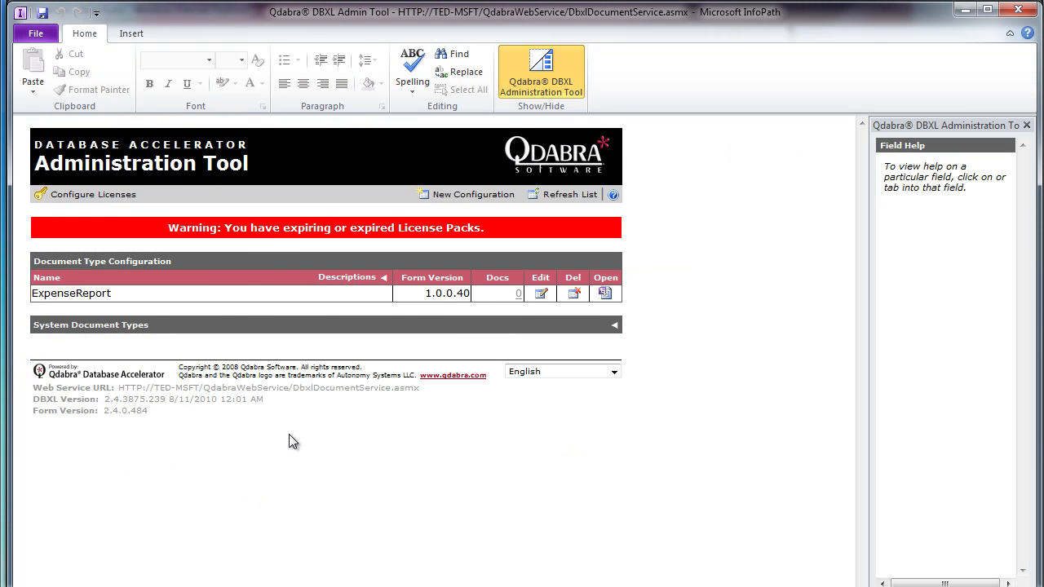
left_click(541, 296)
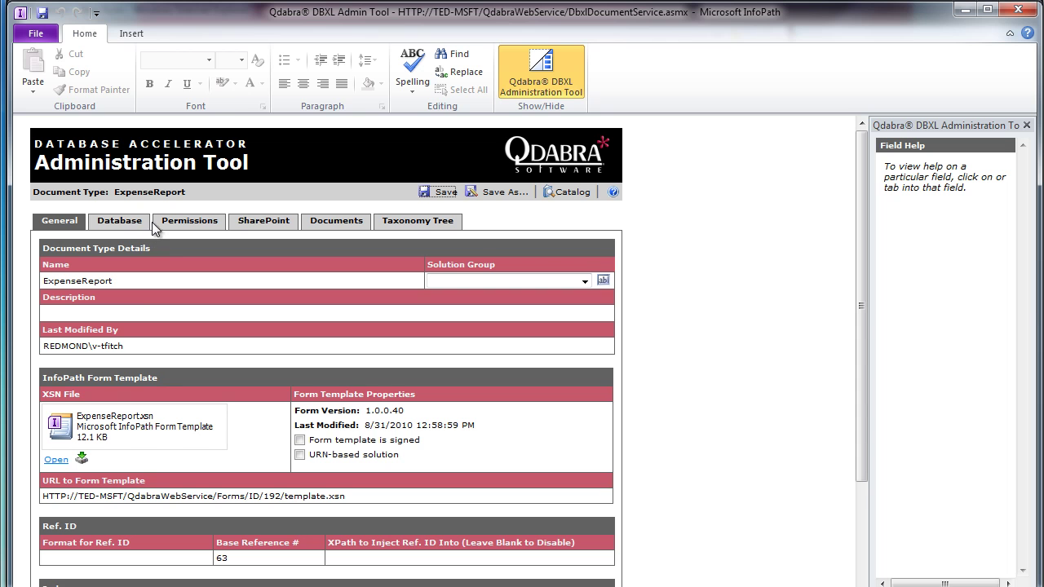
left_click(124, 222)
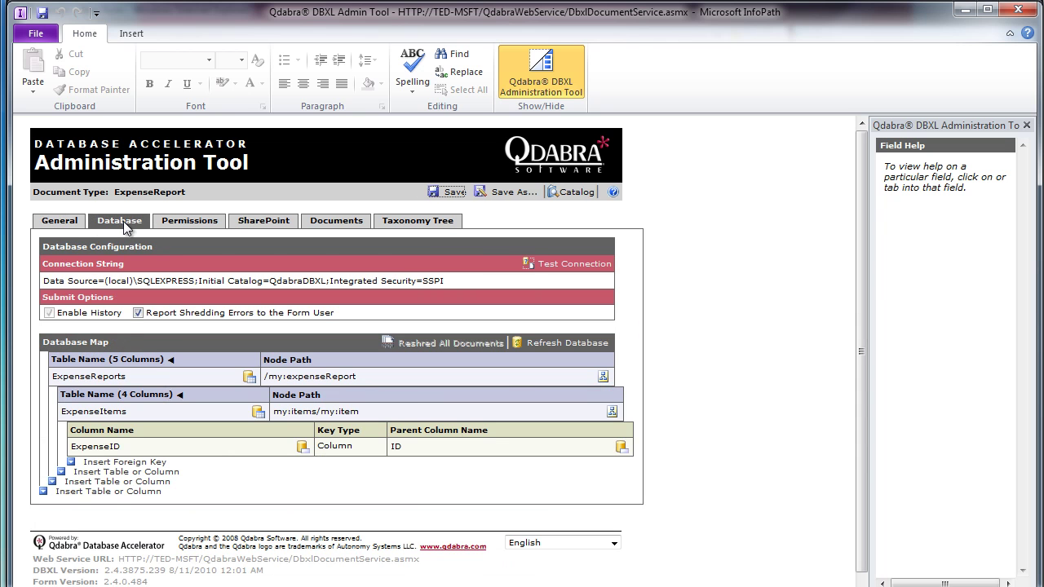
left_click(171, 360)
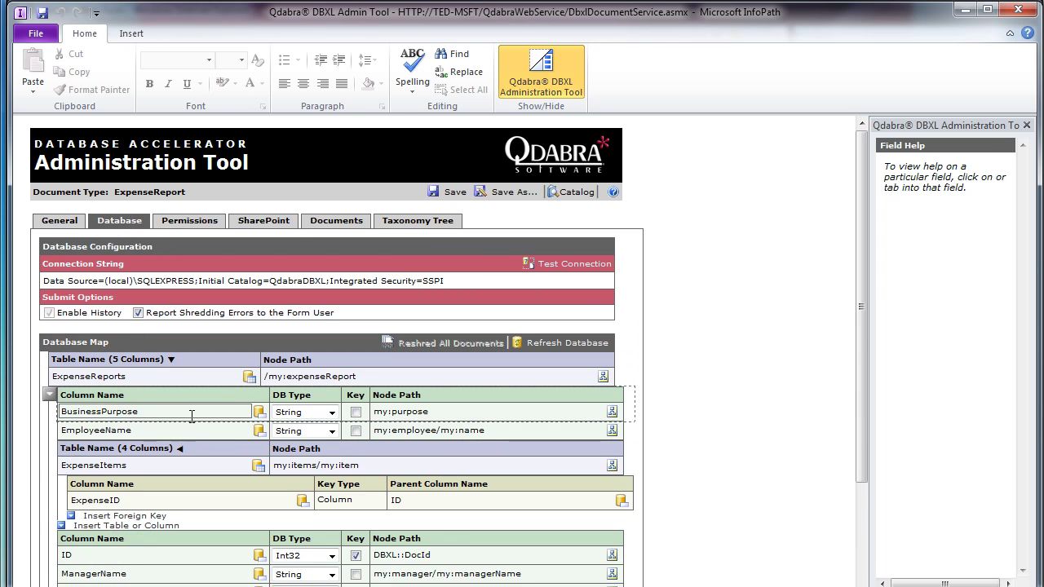
left_click(180, 449)
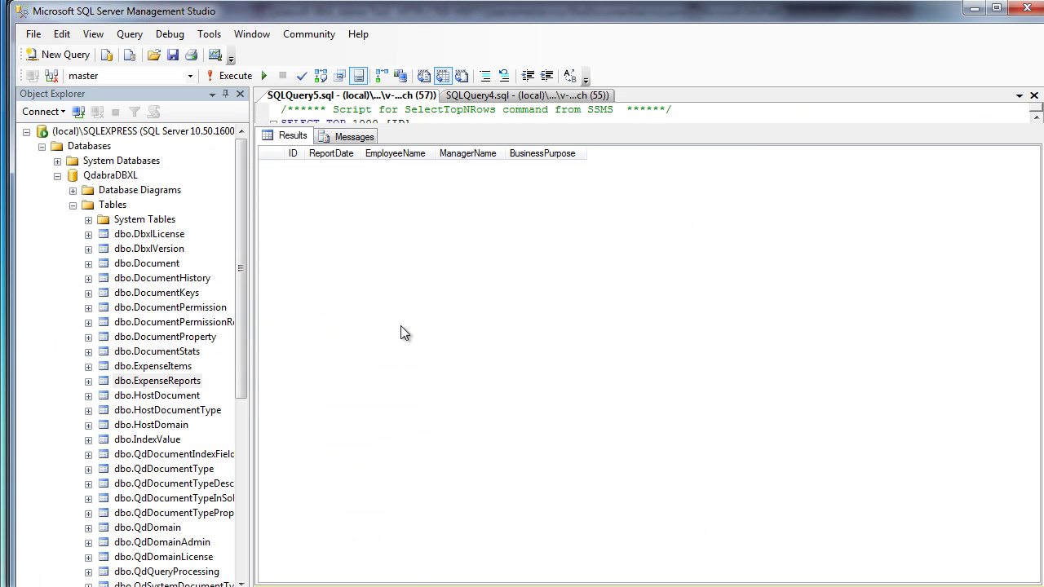
left_click(493, 96)
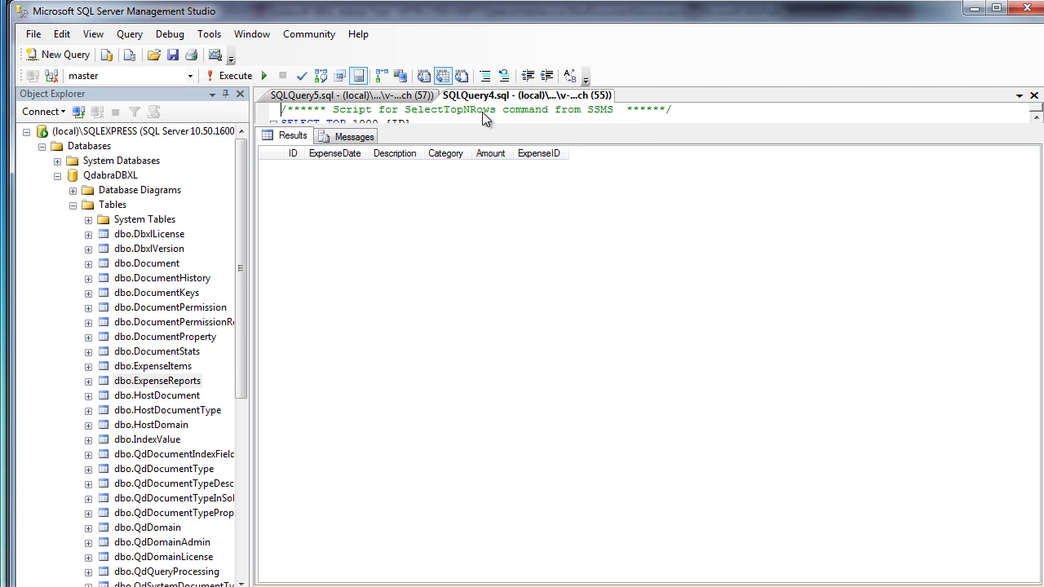
left_click(351, 97)
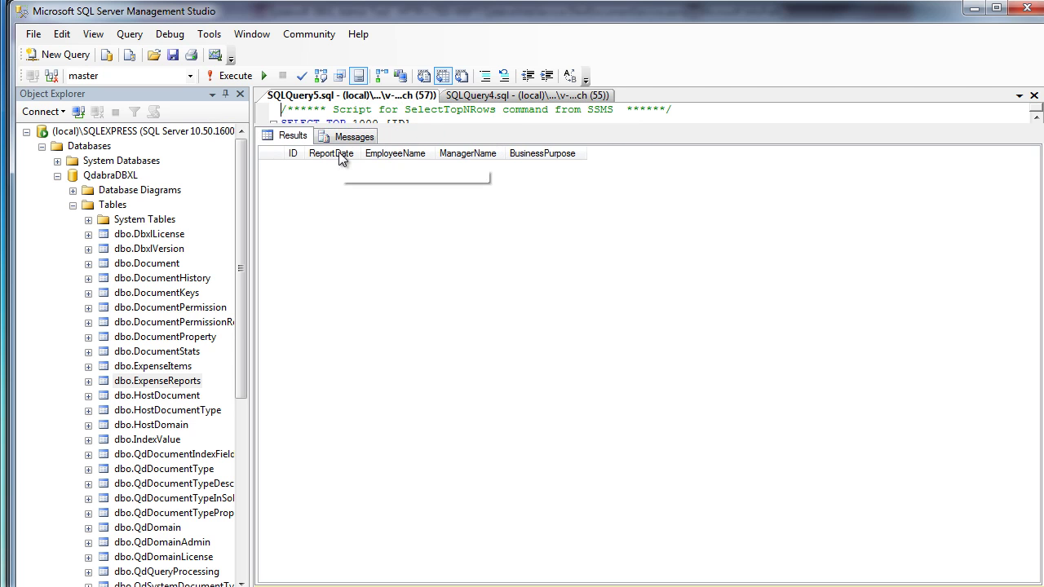
left_click(495, 99)
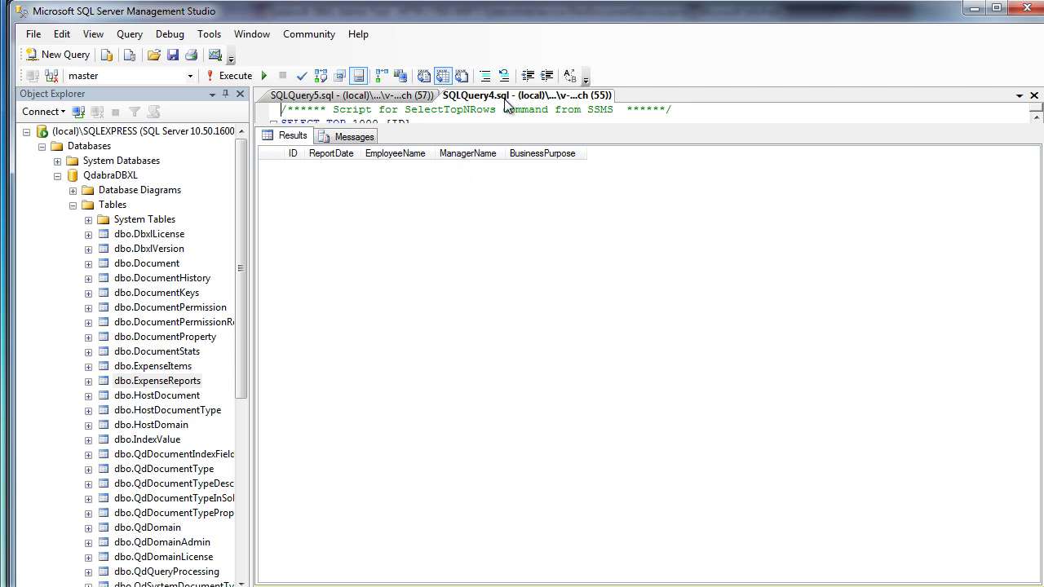
left_click(378, 100)
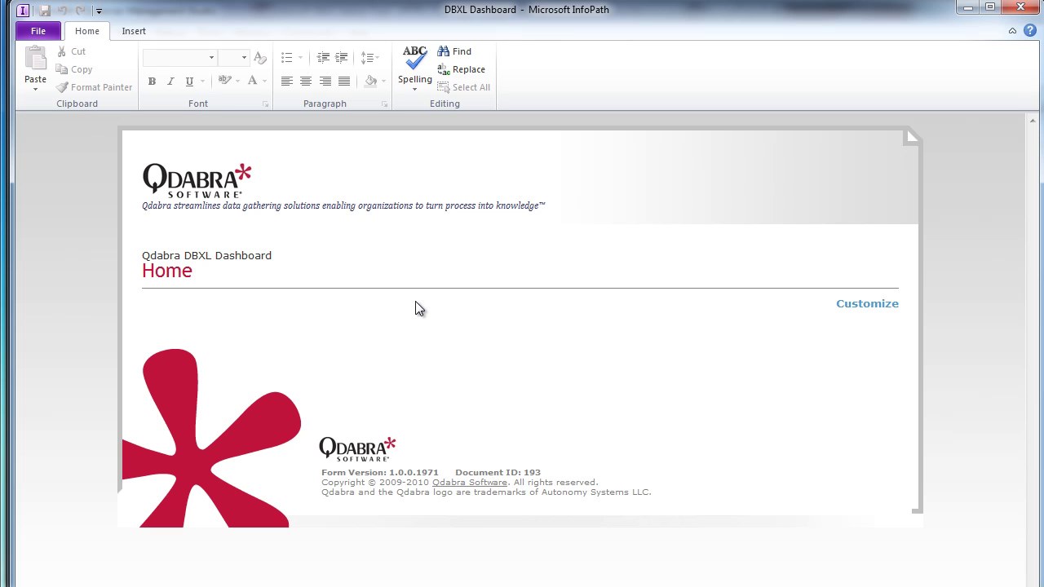
- In the dashboard's Customize settings, add ExpenseReport to the Active Form Templates
left_click(869, 309)
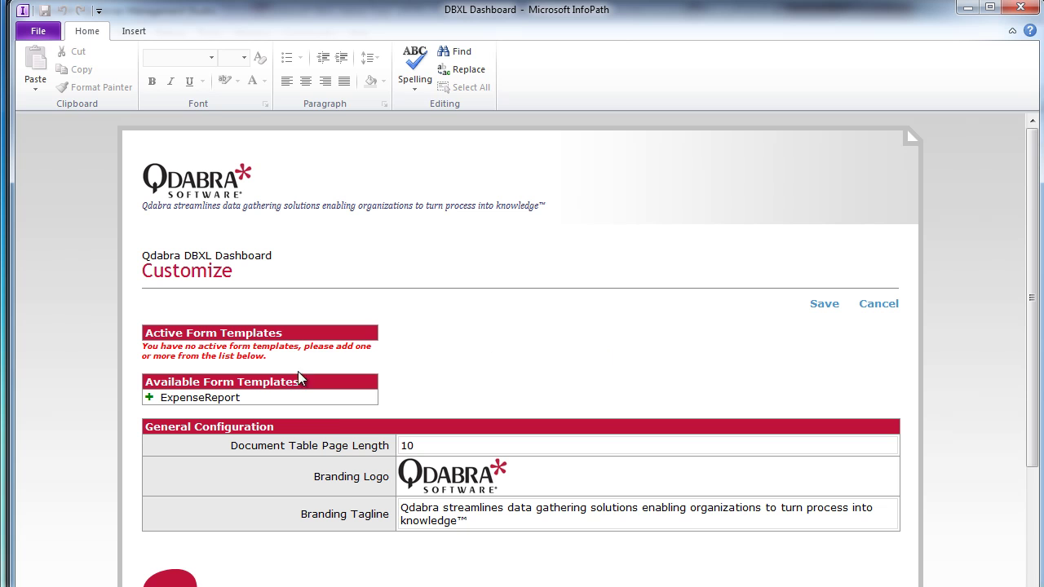
left_click(150, 399)
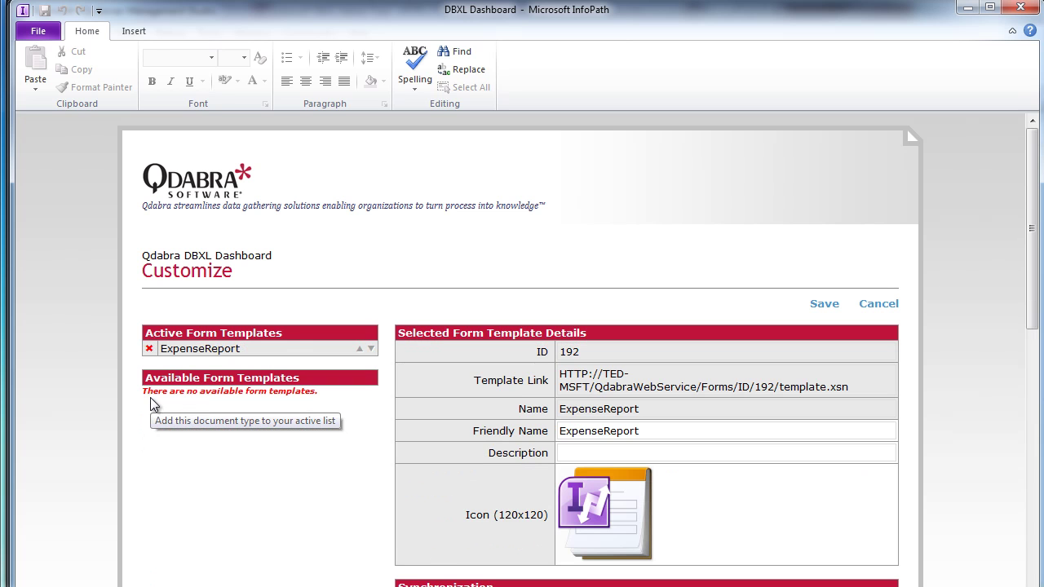
scroll(459, 362, "down", 1)
scroll(629, 404, "down", 5)
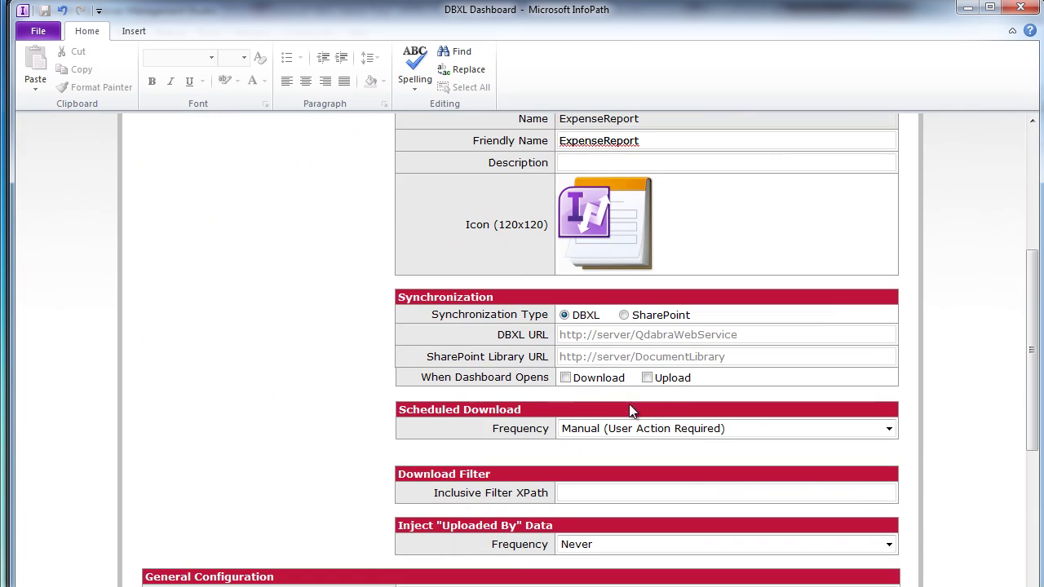
left_click(626, 318)
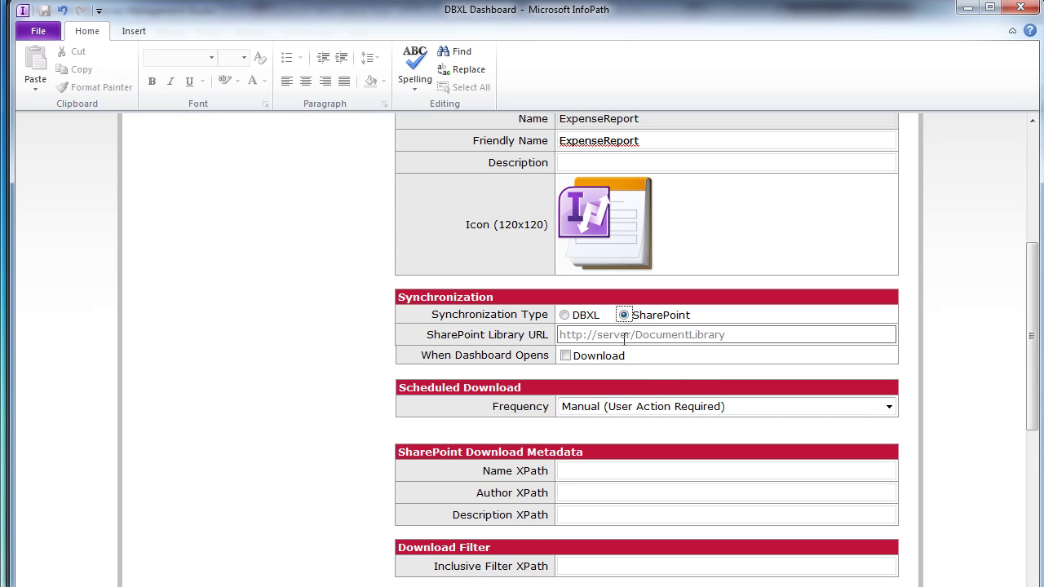
left_click(622, 336)
type("h")
key("Down")
key("Down")
key("Down")
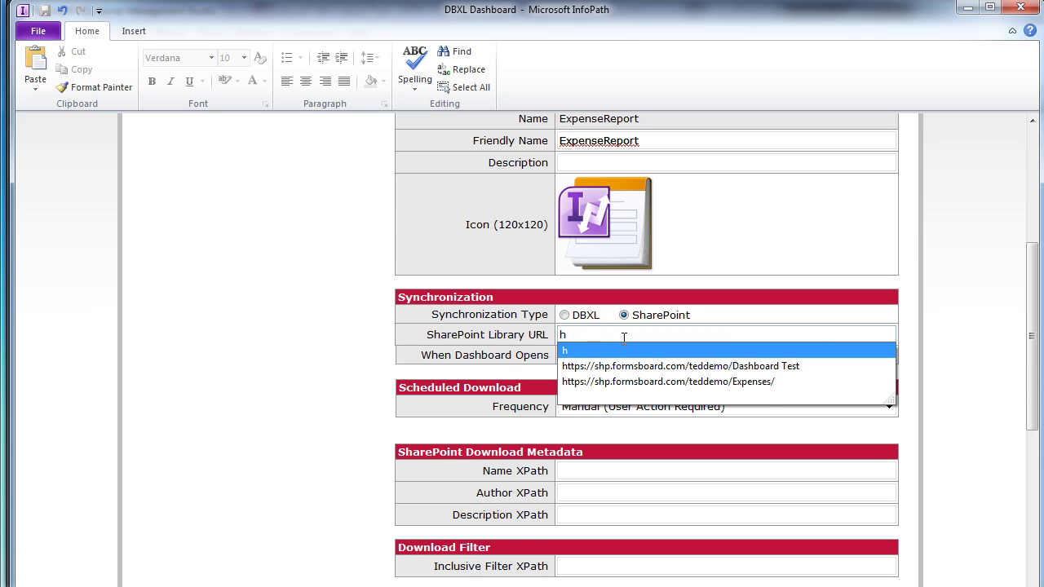
key("Return")
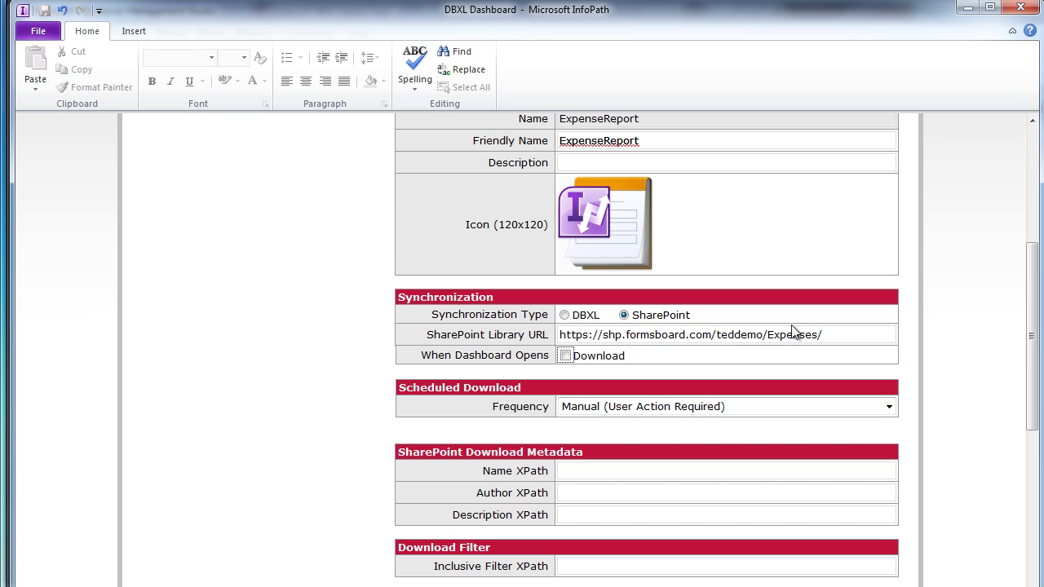
key("BackSpace")
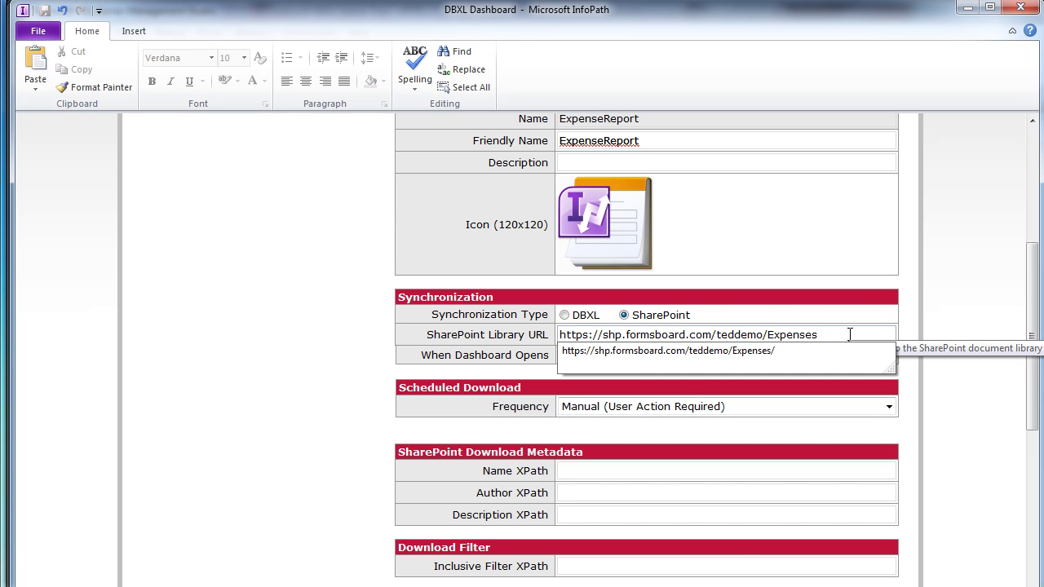
key("Escape")
scroll(849, 336, "up", 3)
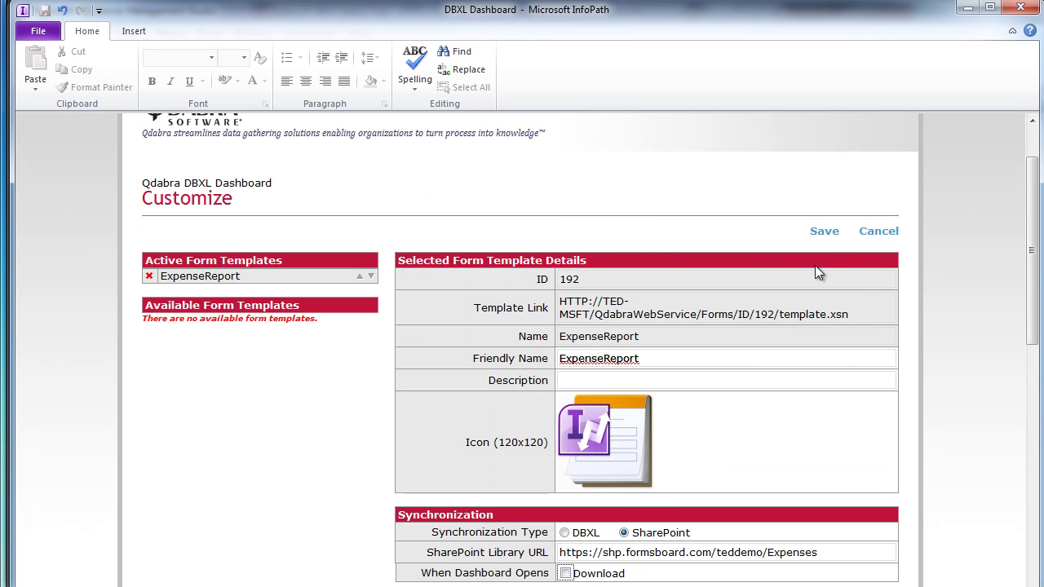
- Save the template settings and view the ExpenseReport Forms page's download status
left_click(825, 232)
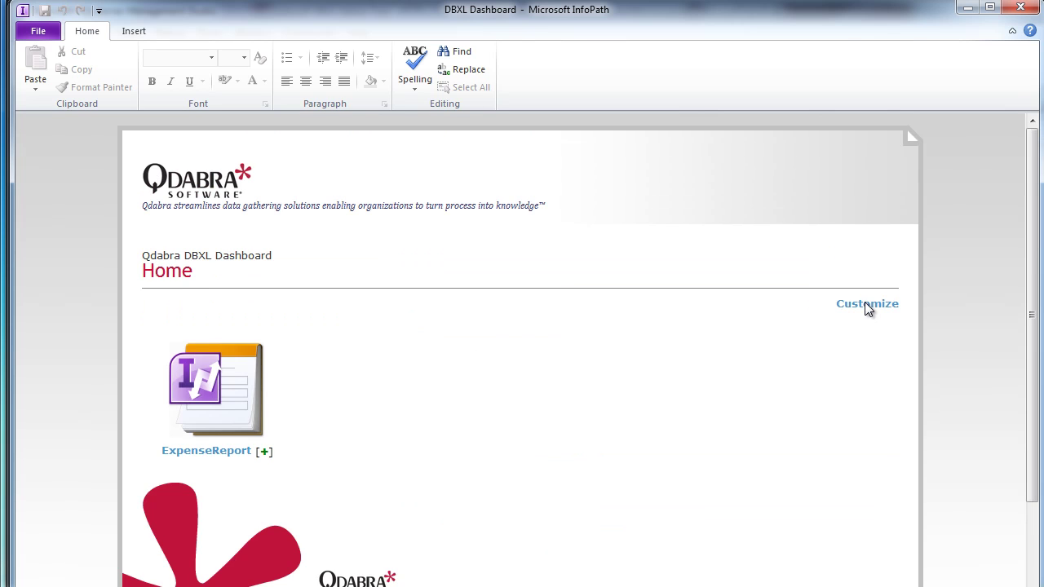
left_click(219, 375)
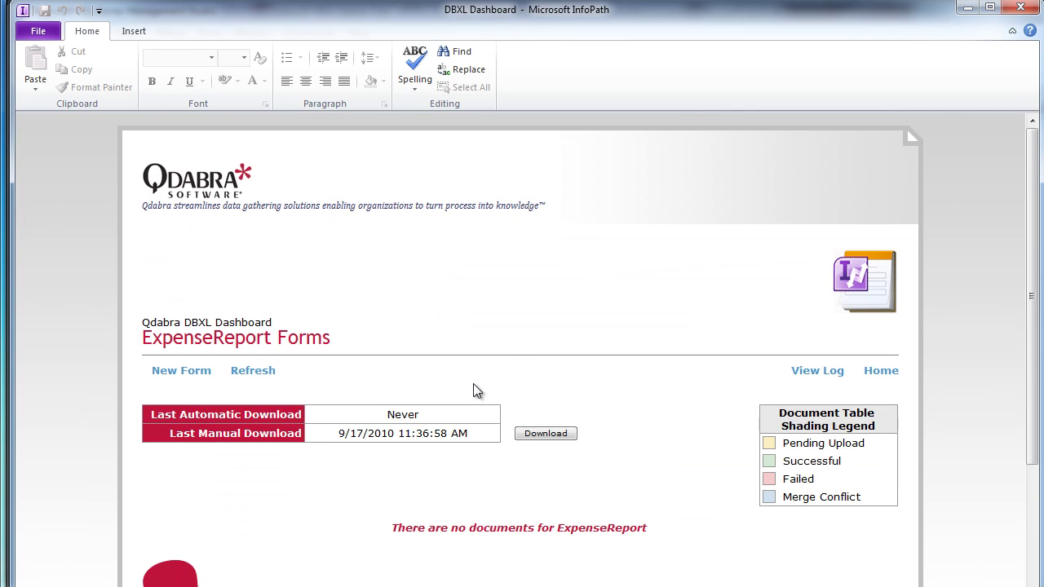
scroll(514, 329, "down", 2)
scroll(546, 371, "down", 3)
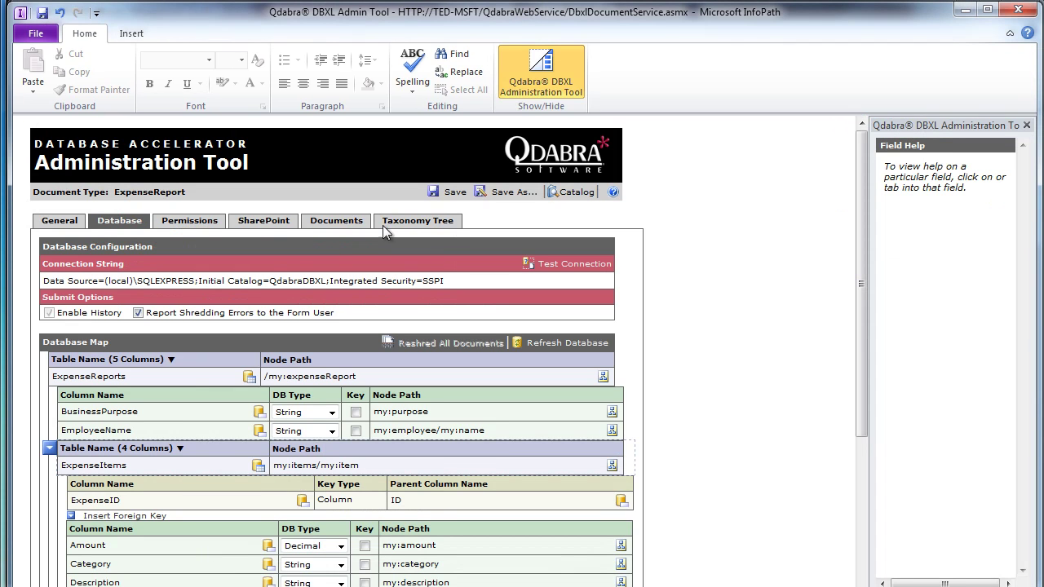
- Download the ExpenseReport documents and acknowledge the 11 successful downloads
left_click(342, 227)
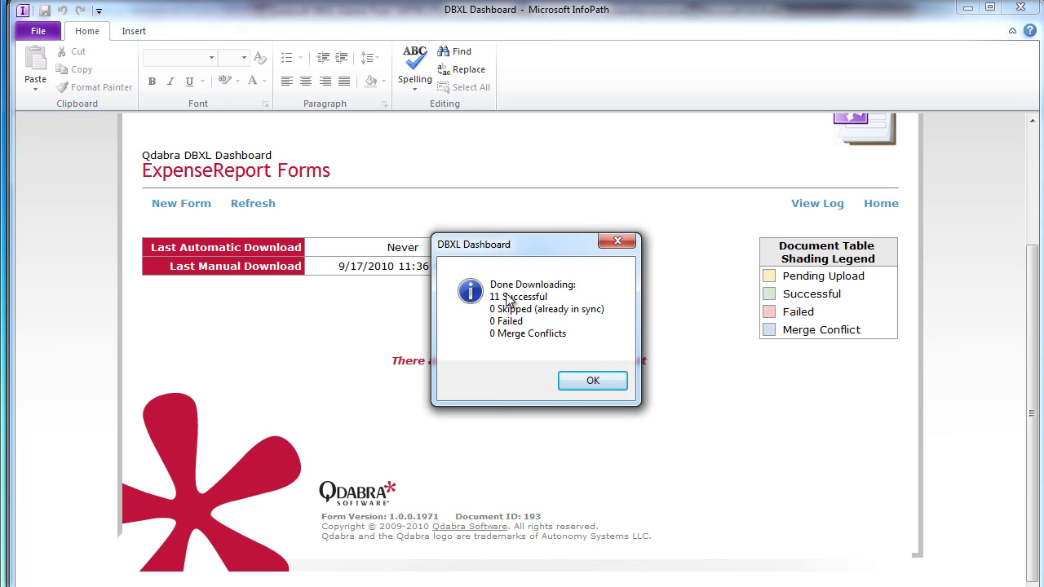
left_click(575, 382)
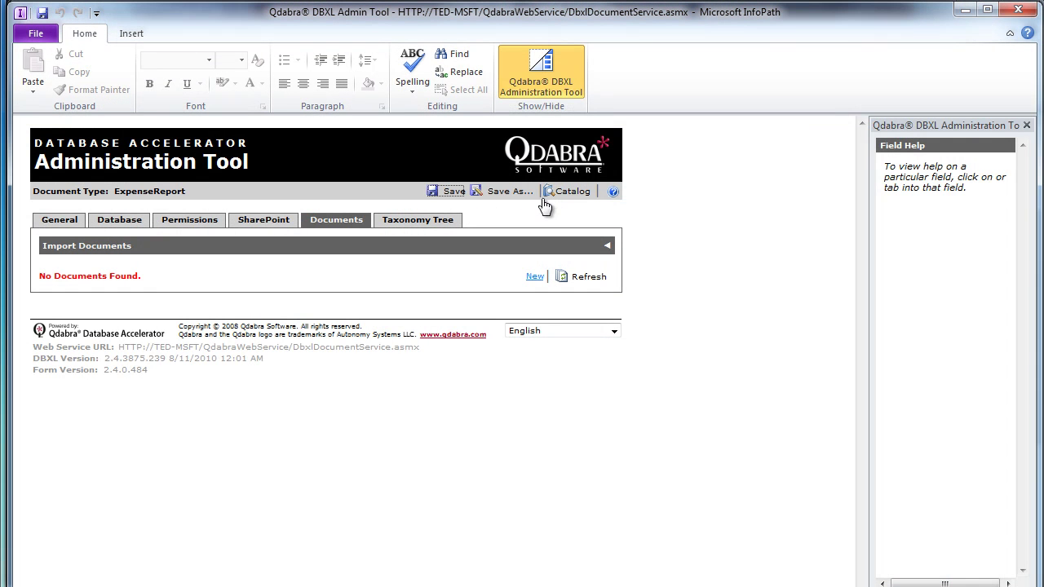
- Refresh the ExpenseReport Documents list to show reports 279 through 289
left_click(568, 277)
scroll(328, 392, "down", 4)
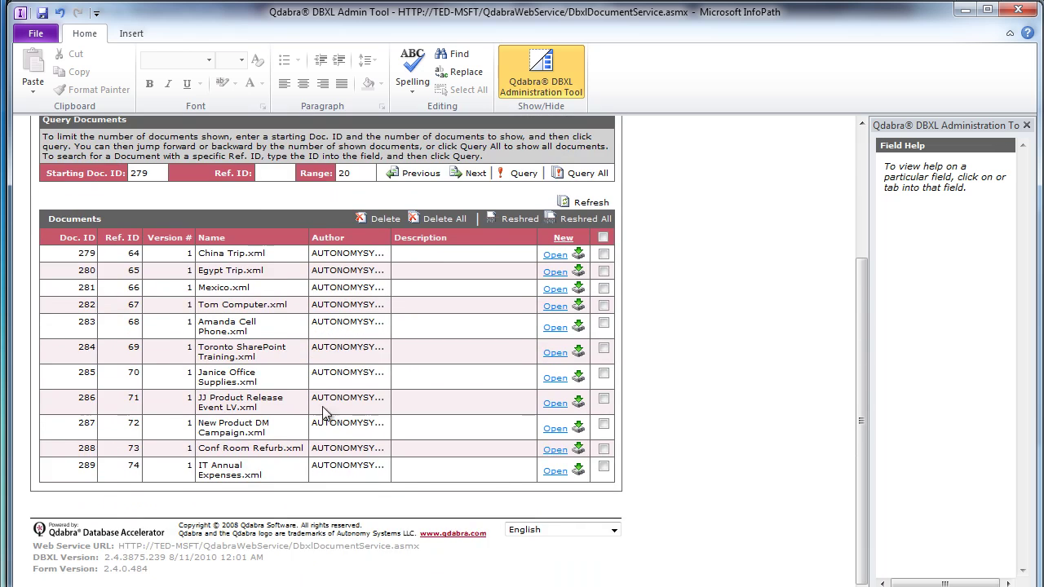
scroll(310, 417, "up", 4)
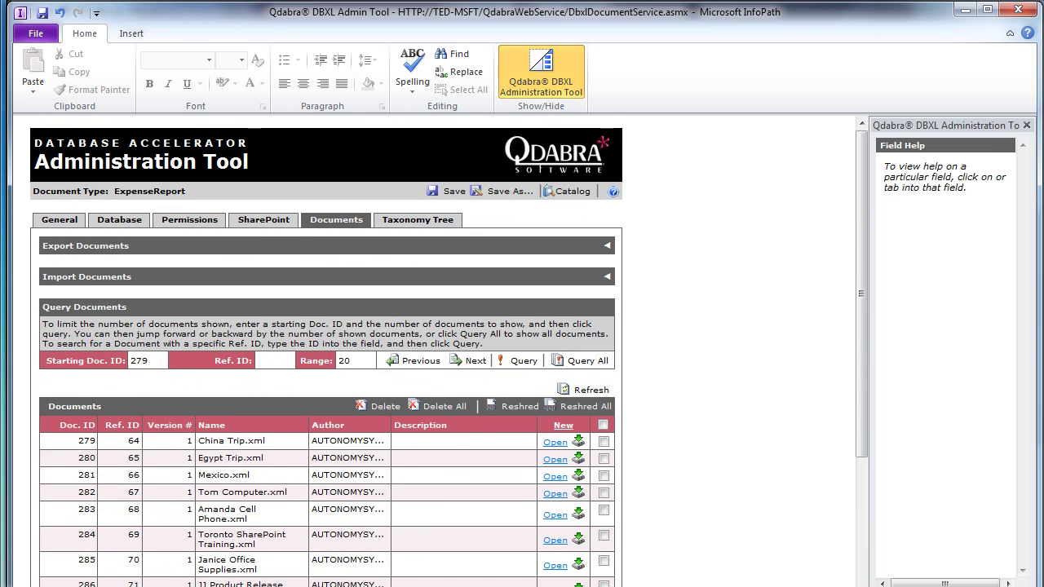
- Rerun the SQLQuery5 ExpenseReports and SQLQuery4 ExpenseItems queries and scroll the results
key("alt+Tab")
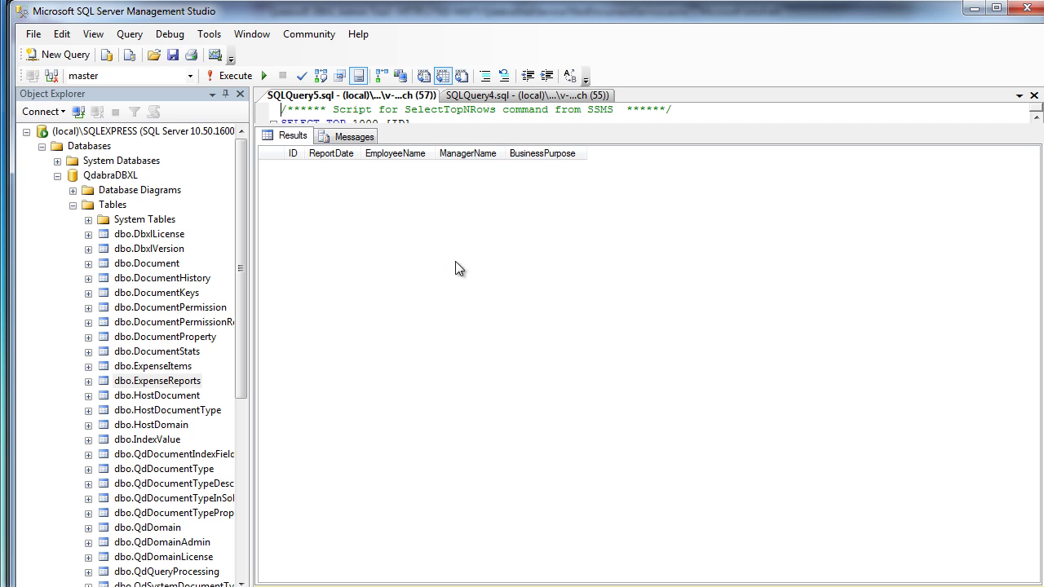
left_click(230, 79)
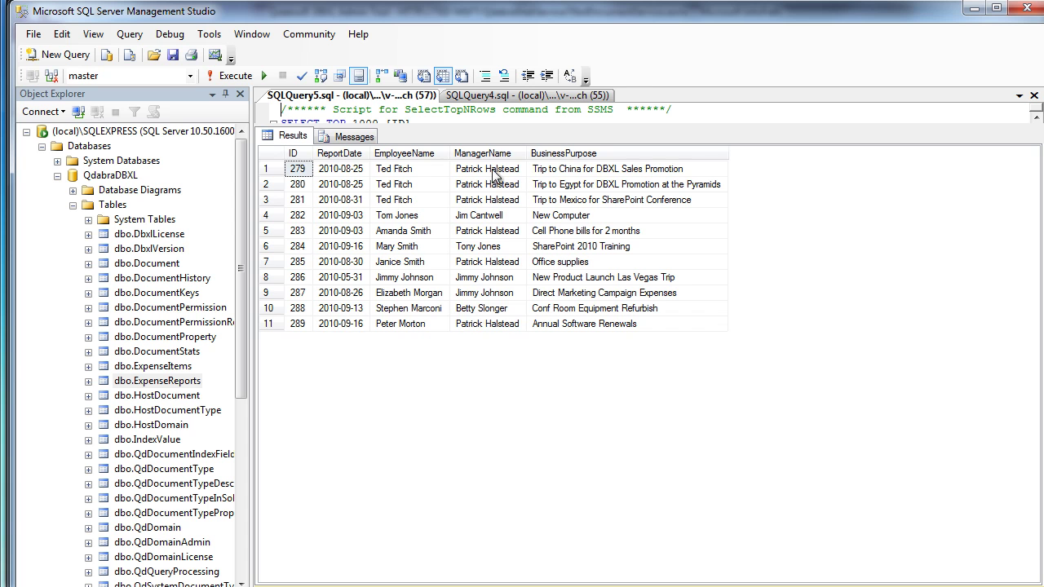
left_click(493, 96)
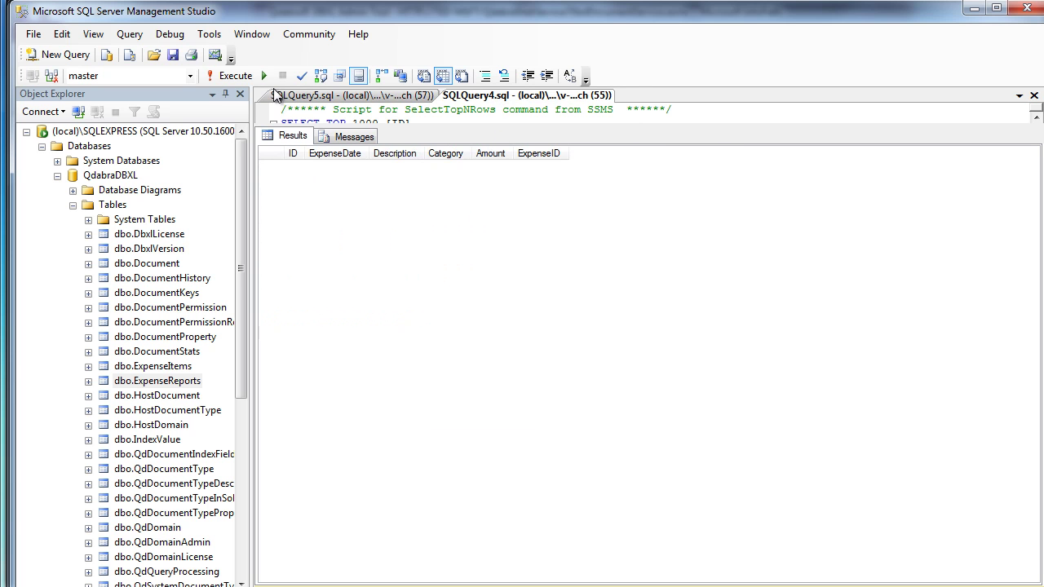
left_click(234, 77)
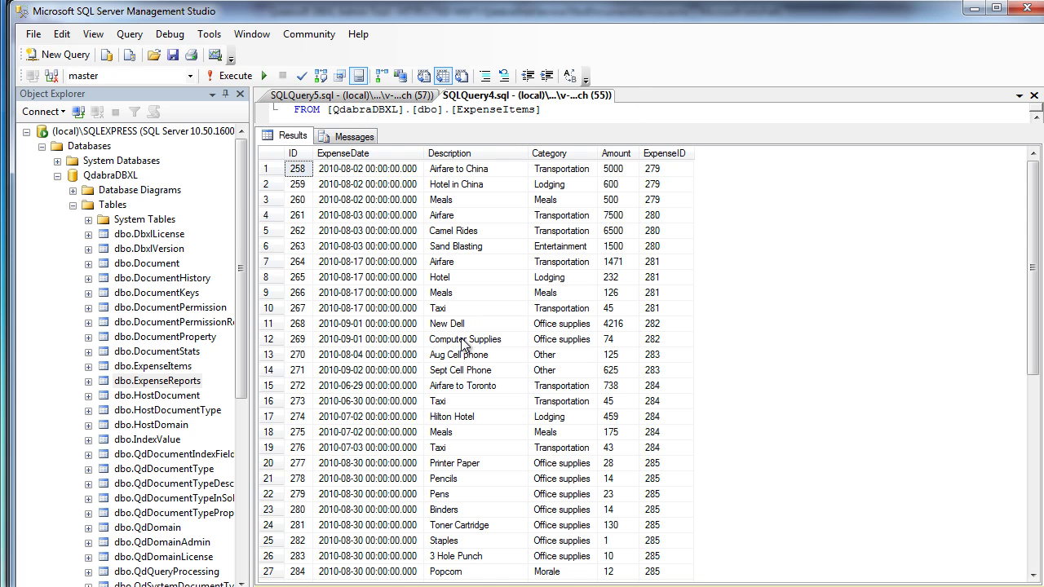
left_click_drag(1037, 234, 1032, 189)
- Refresh the ExpenseDetails table in Excel from the database
key("alt+Tab")
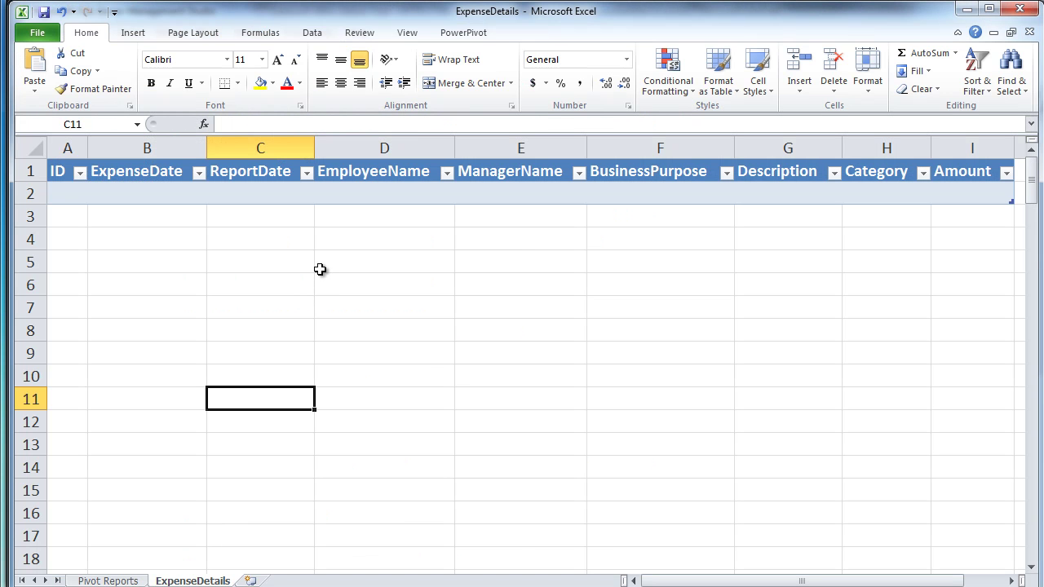
right_click(256, 197)
left_click(310, 300)
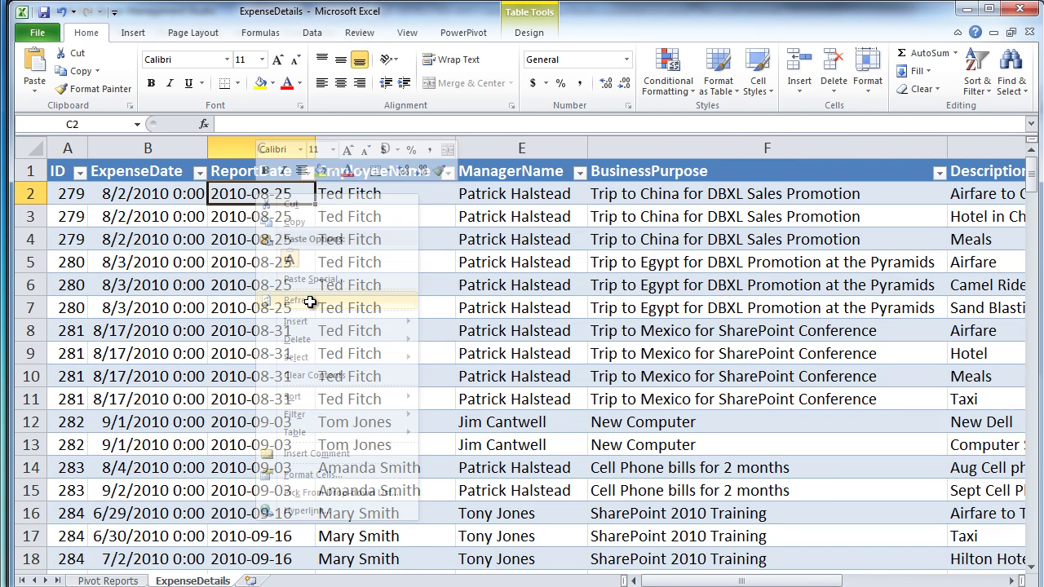
scroll(333, 364, "down", 6)
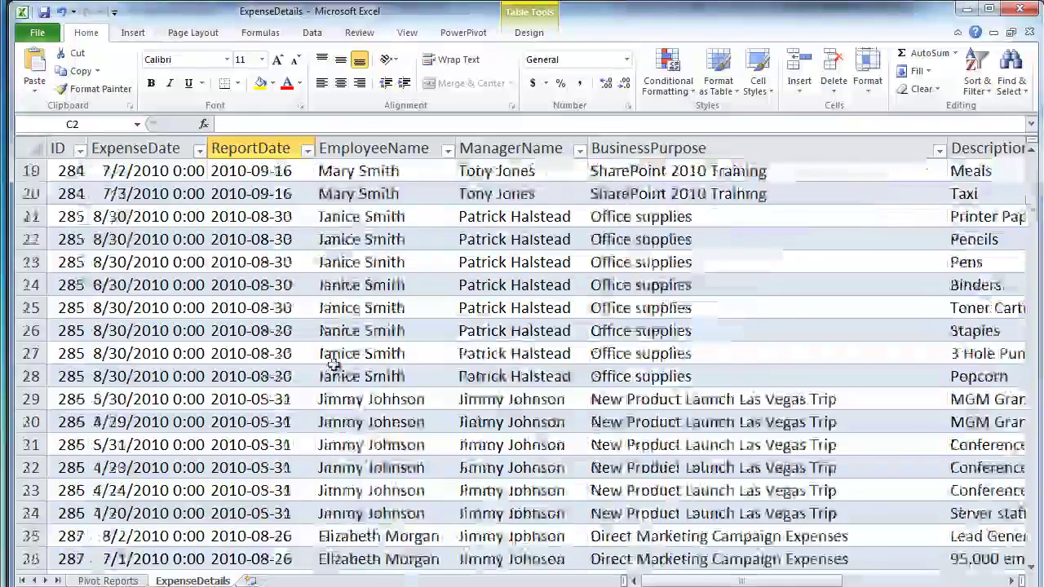
scroll(334, 363, "up", 5)
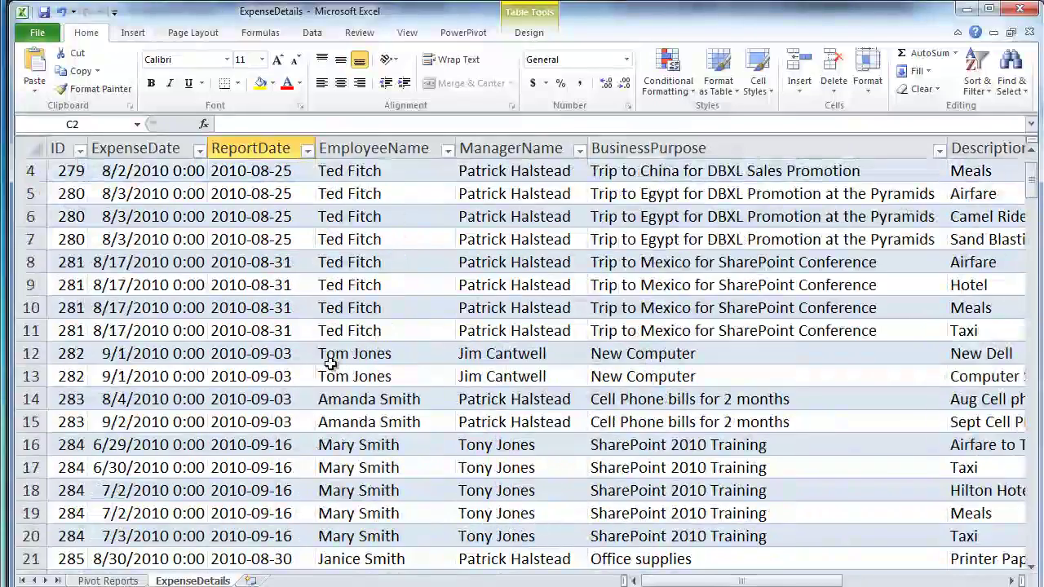
- Refresh the pivot on the Pivot Reports sheet to total $142,424
left_click(110, 581)
right_click(172, 271)
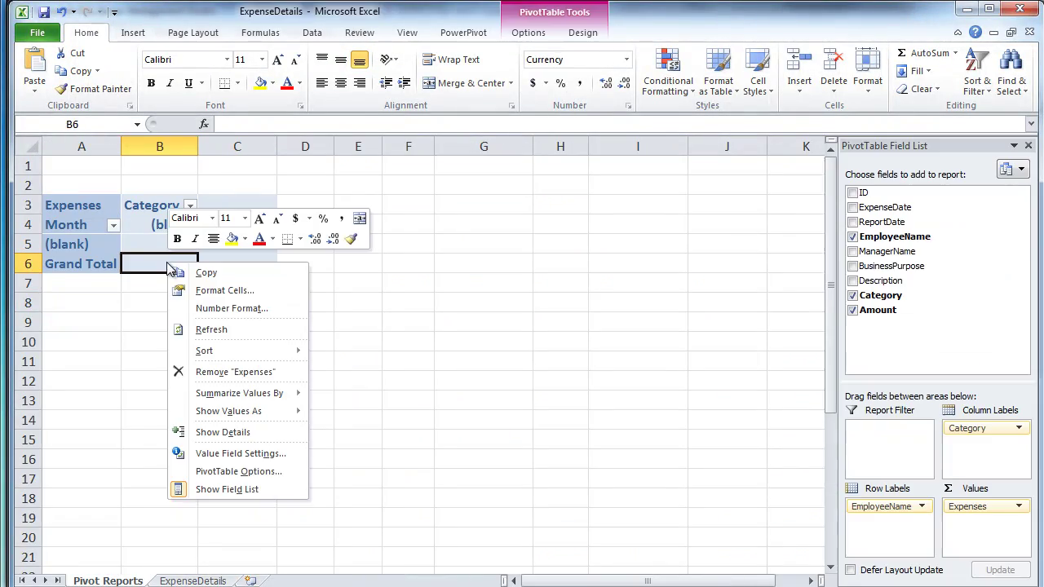
left_click(221, 324)
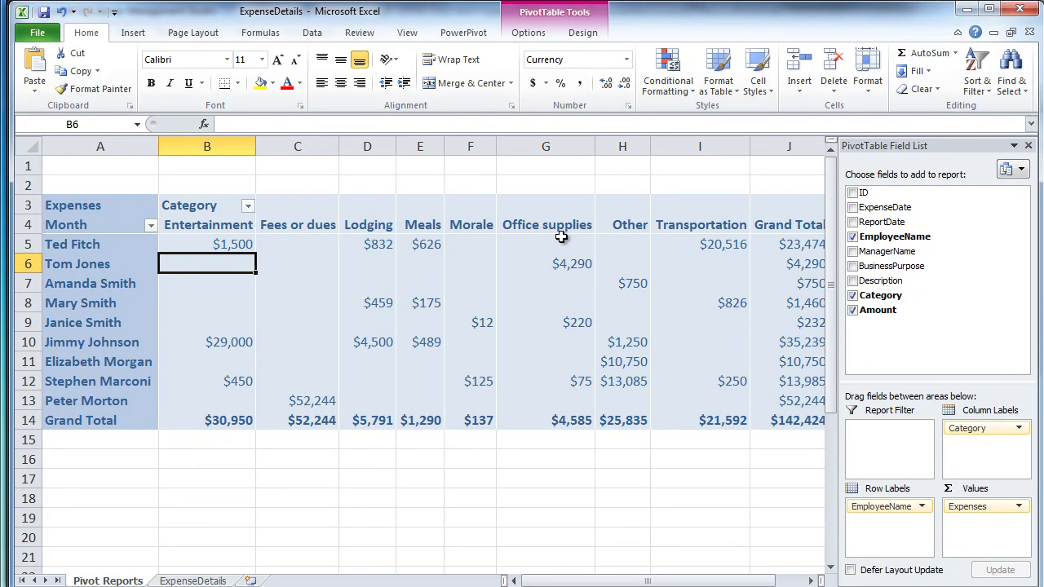
left_click(721, 177)
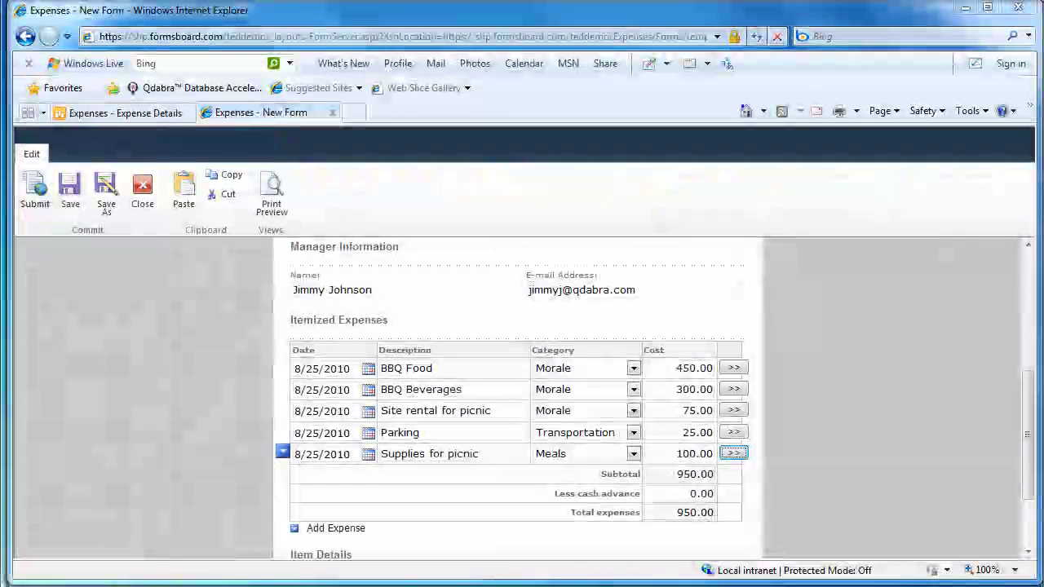
- Save the new expense form to SharePoint with the file name 'Demo Expense'
scroll(443, 319, "down", 3)
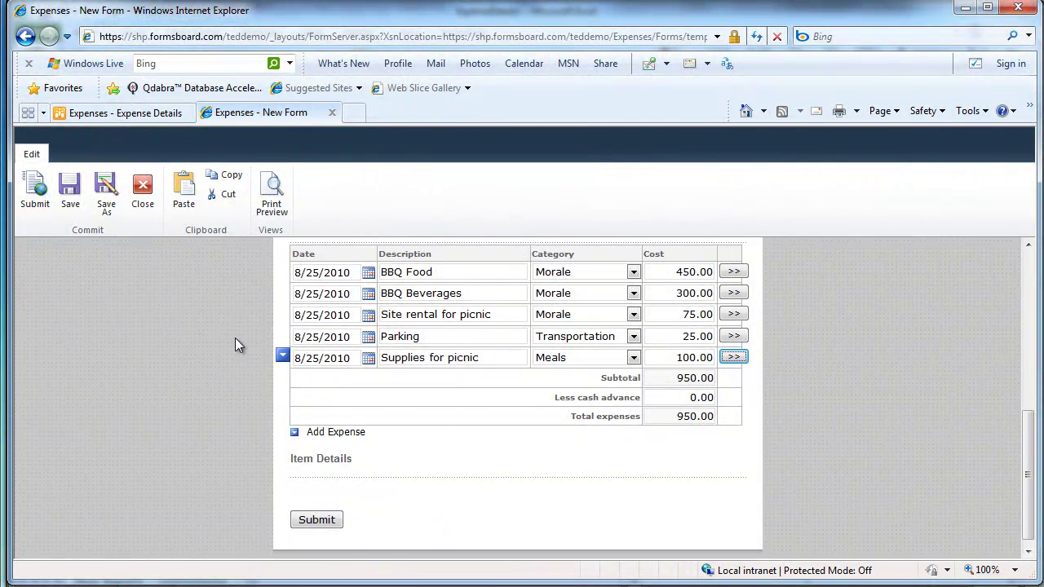
left_click(69, 192)
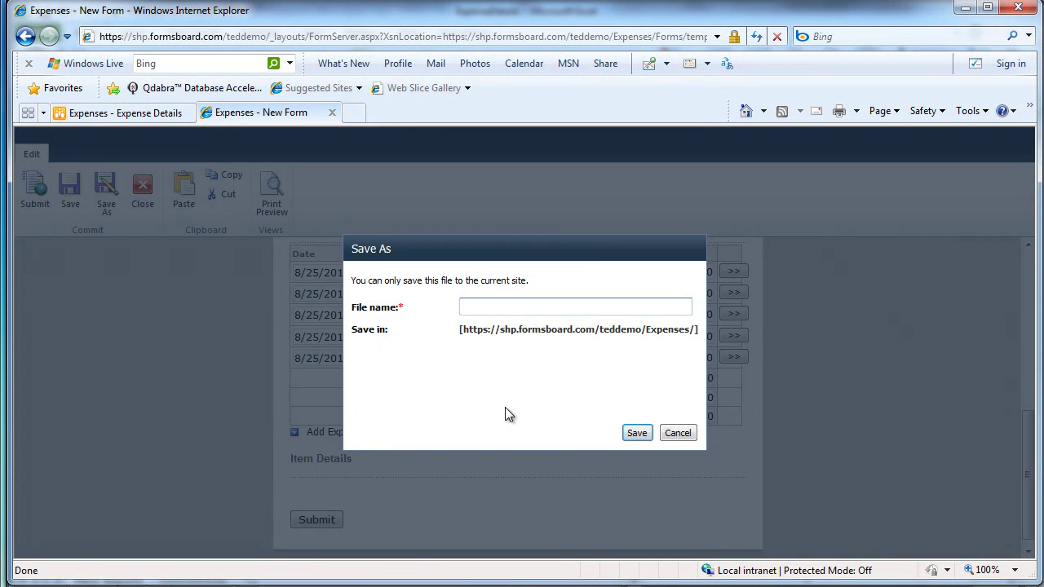
type("Demo Expesne")
key("BackSpace")
key("BackSpace")
key("BackSpace")
type("nse")
left_click(633, 433)
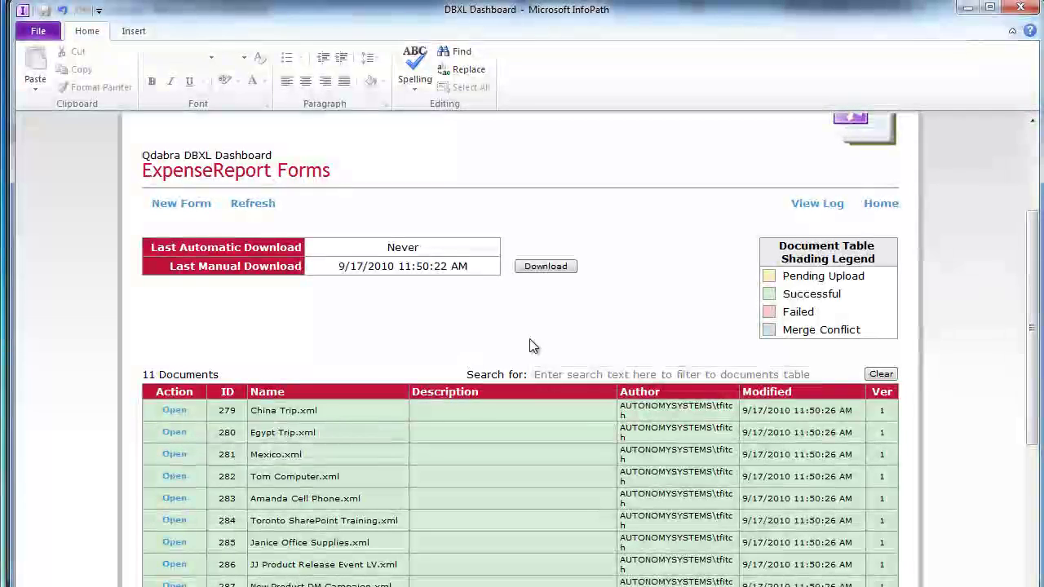
- Download the Demo Expense form, confirming 1 document downloaded for 12 total
left_click(544, 267)
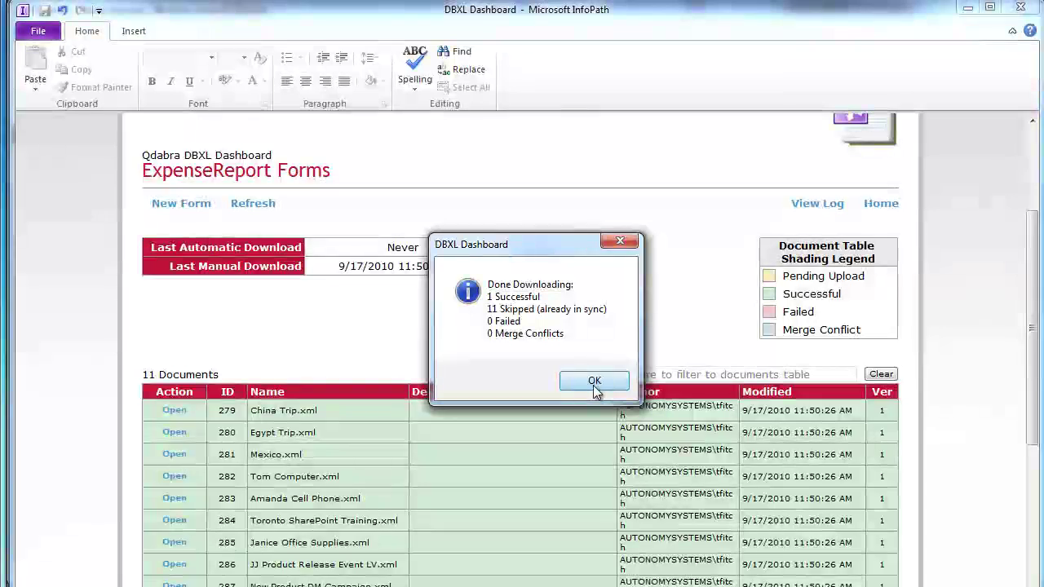
left_click(593, 381)
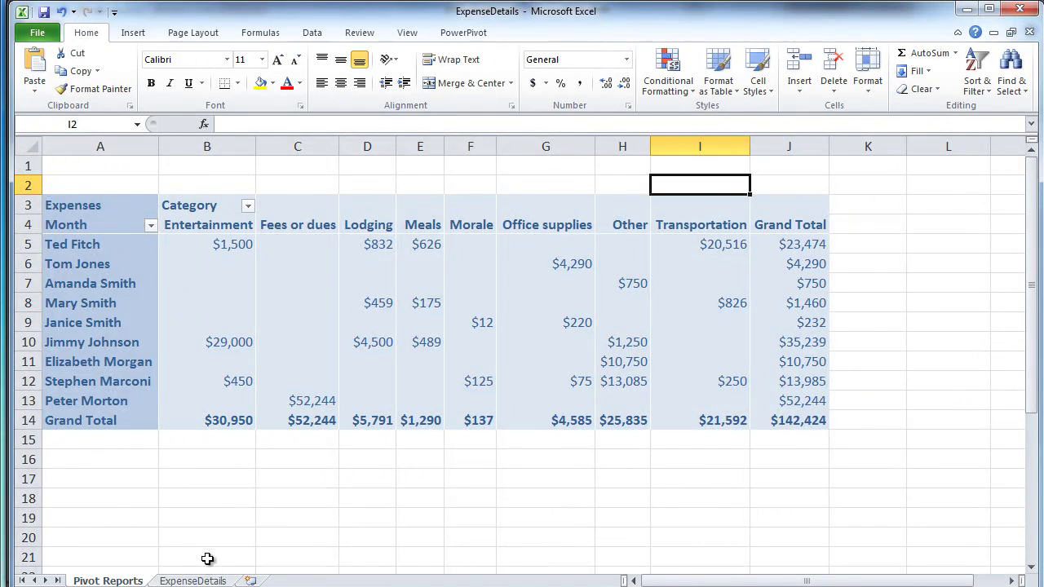
- Refresh the ExpenseDetails table so it pulls in the newly submitted expense report
left_click(204, 581)
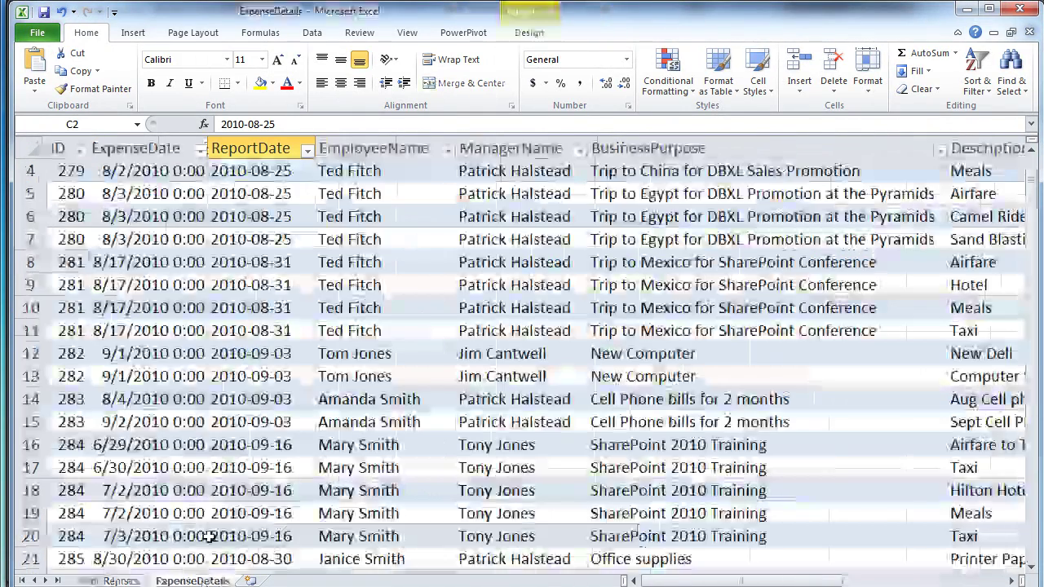
right_click(282, 375)
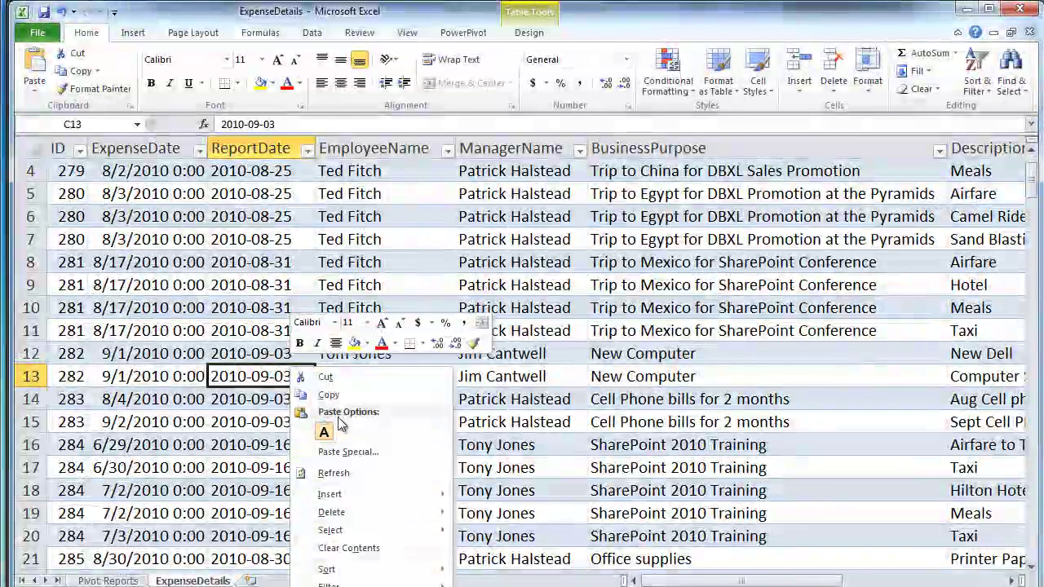
left_click(336, 472)
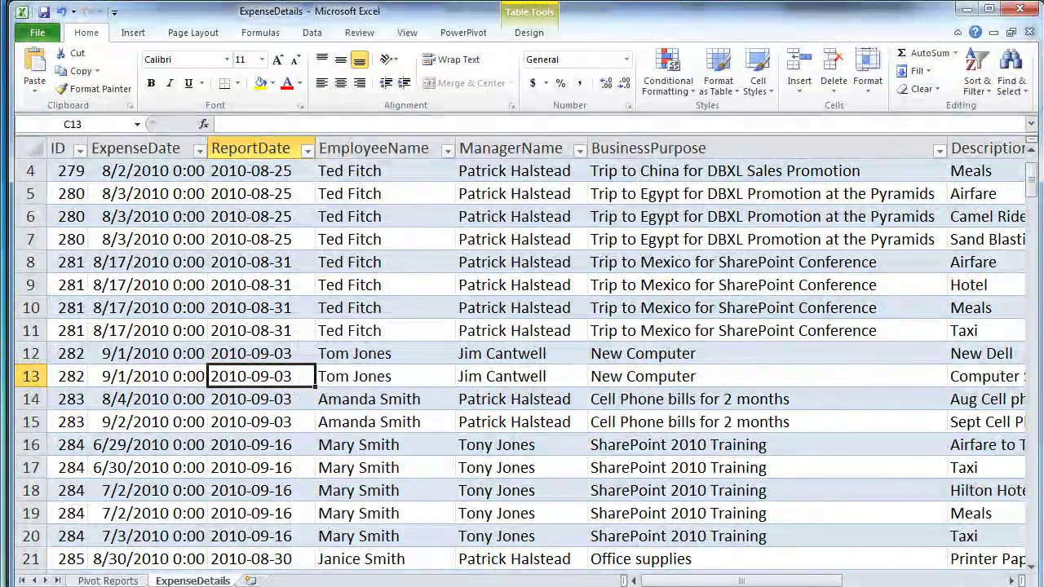
- Refresh the Pivot Reports pivot table so the new employee's $950 row appears and the grand total reads $143,374
left_click(110, 581)
left_click(233, 249)
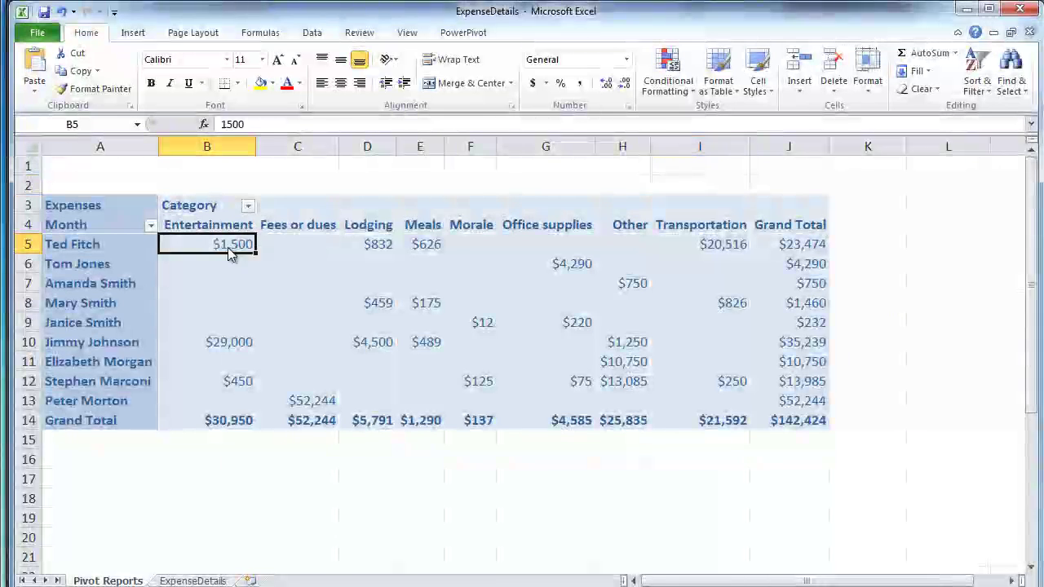
right_click(232, 249)
left_click(288, 317)
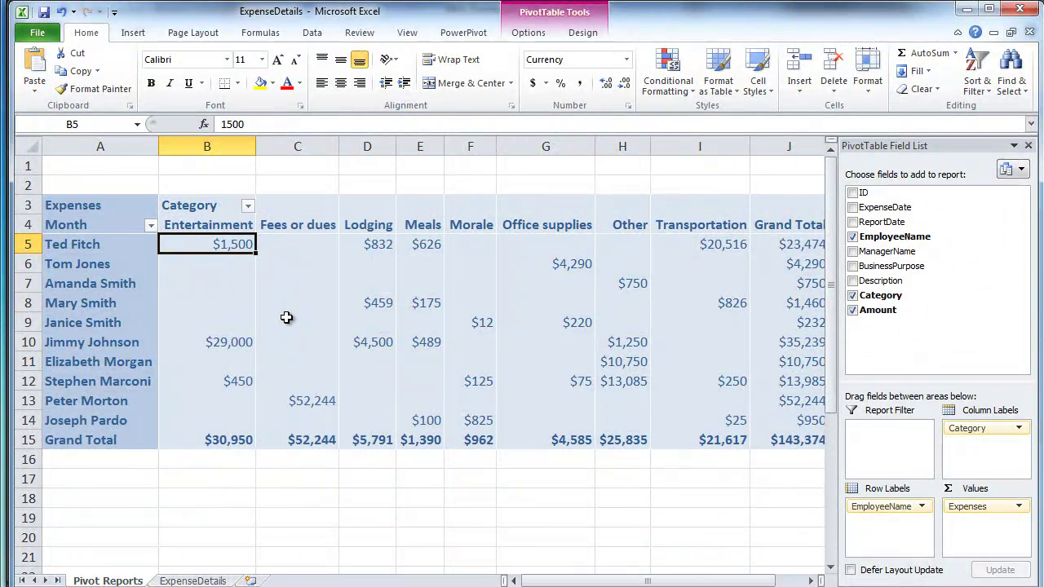
left_click(75, 421)
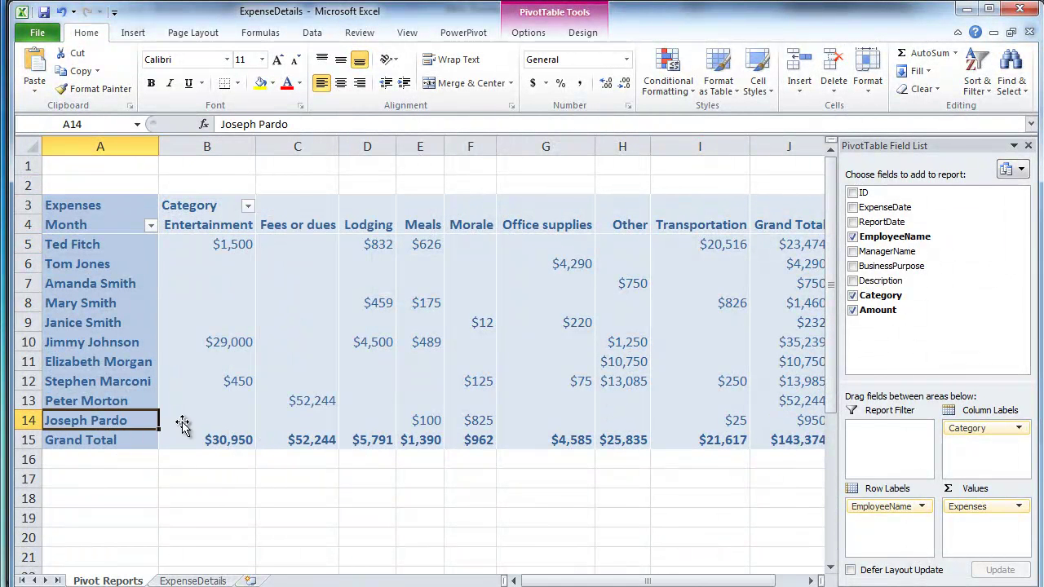
left_click(715, 187)
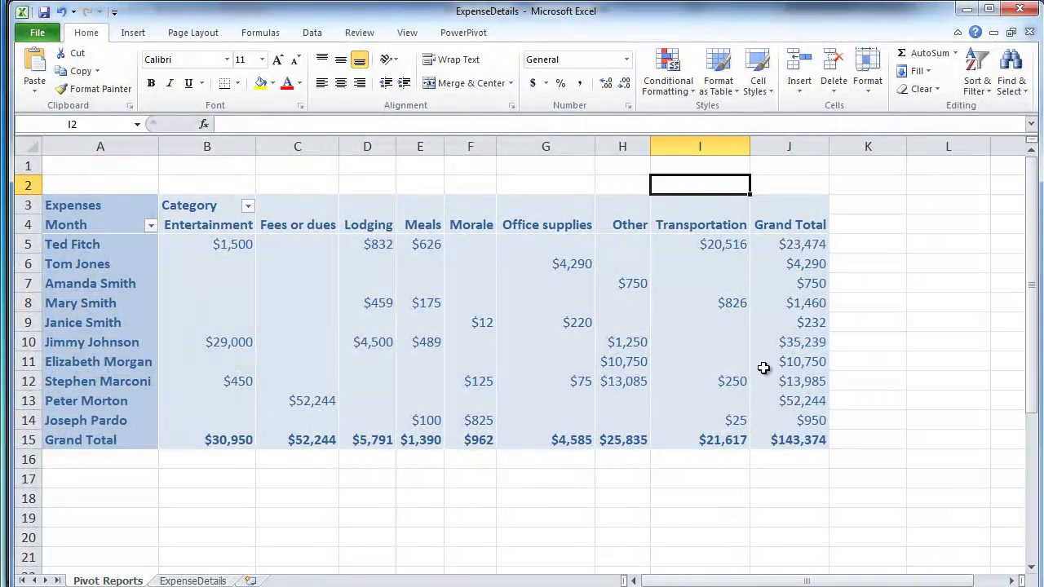